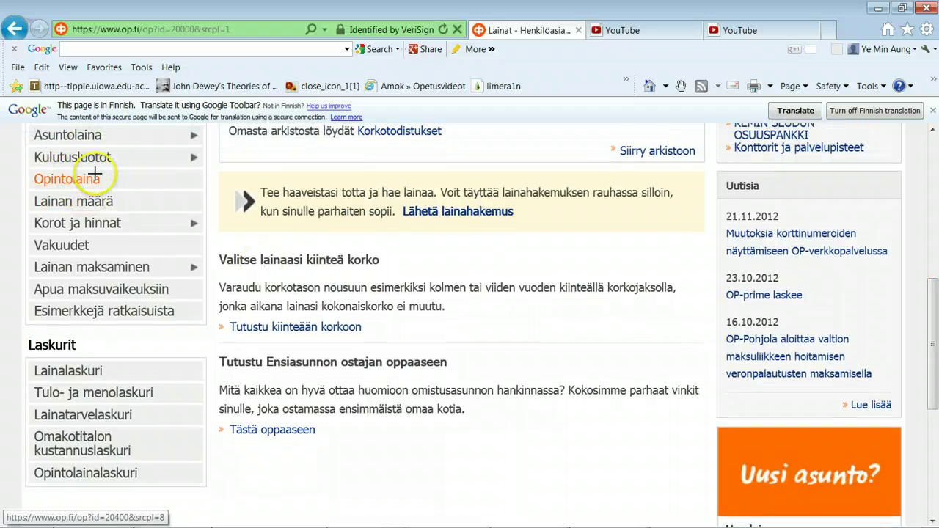
# Open the Opintolaina information page from the Tietoa lainoista section.
pyautogui.moveTo(25, 128)
pyautogui.mouseDown()
pyautogui.moveTo(152, 251)
pyautogui.moveTo(165, 287)
pyautogui.moveTo(144, 203)
pyautogui.moveTo(129, 195)
pyautogui.moveTo(140, 188)
pyautogui.moveTo(195, 219)
pyautogui.moveTo(158, 203)
pyautogui.moveTo(194, 207)
pyautogui.moveTo(22, 123)
pyautogui.mouseUp()
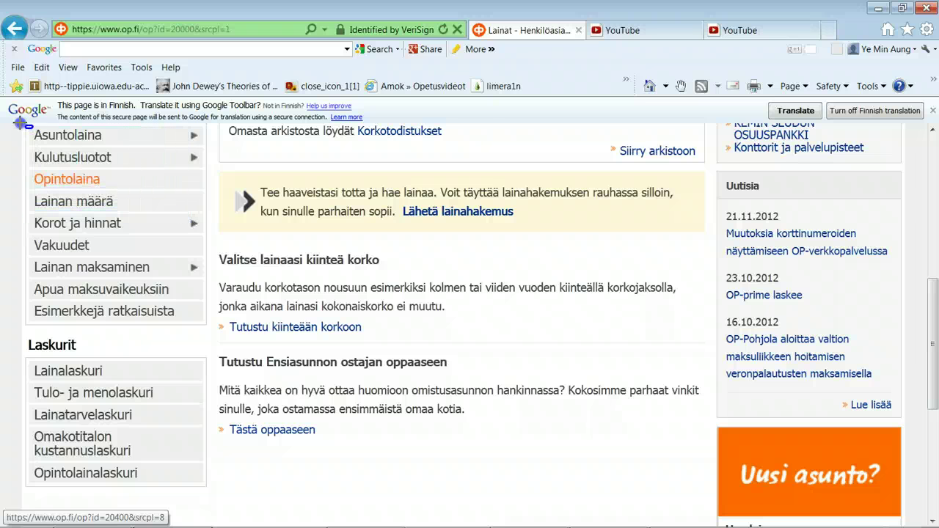
pyautogui.moveTo(26, 166); pyautogui.dragTo(114, 191)
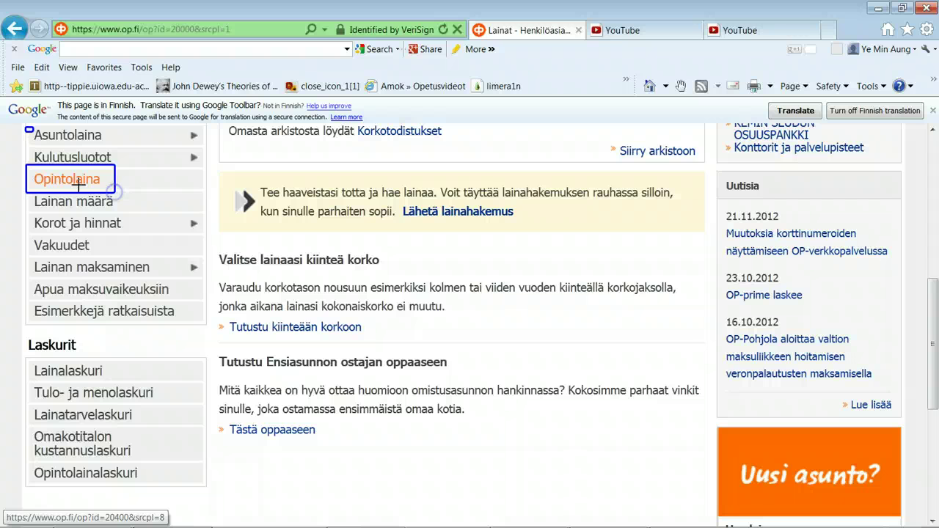
pyautogui.click(85, 184)
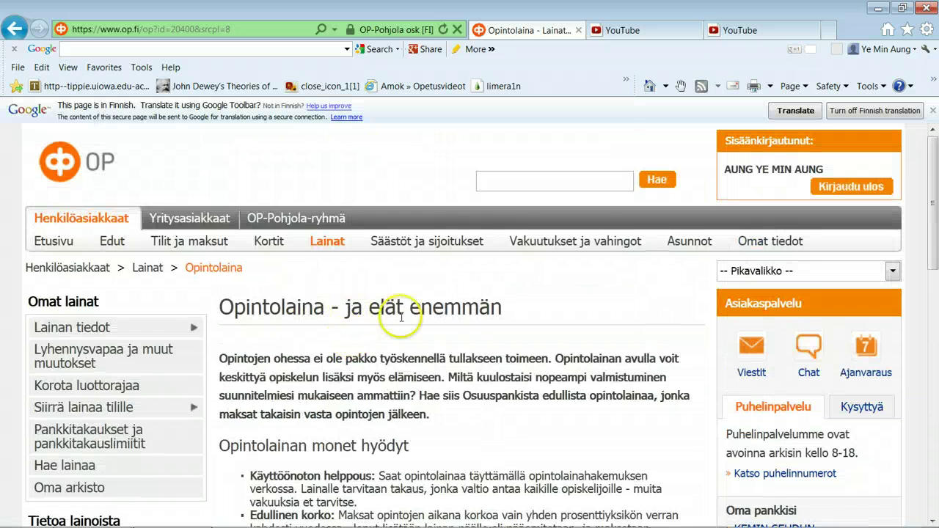
# Read through the Opintolaina page, covering the loan's benefits, who can get it and how much, and the student OP-Visa.
pyautogui.scroll(-3, 381, 315)
pyautogui.scroll(-15, 357, 284)
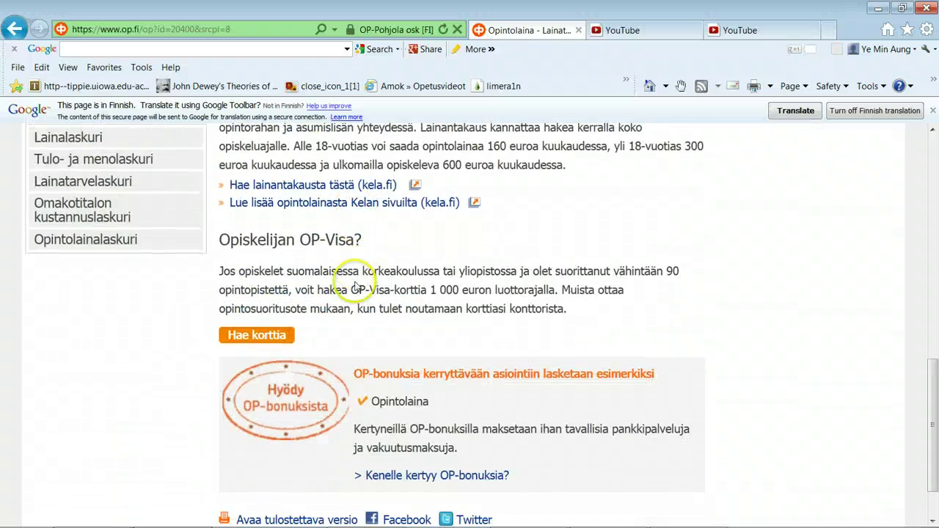
pyautogui.scroll(-1, 357, 283)
pyautogui.scroll(8, 363, 285)
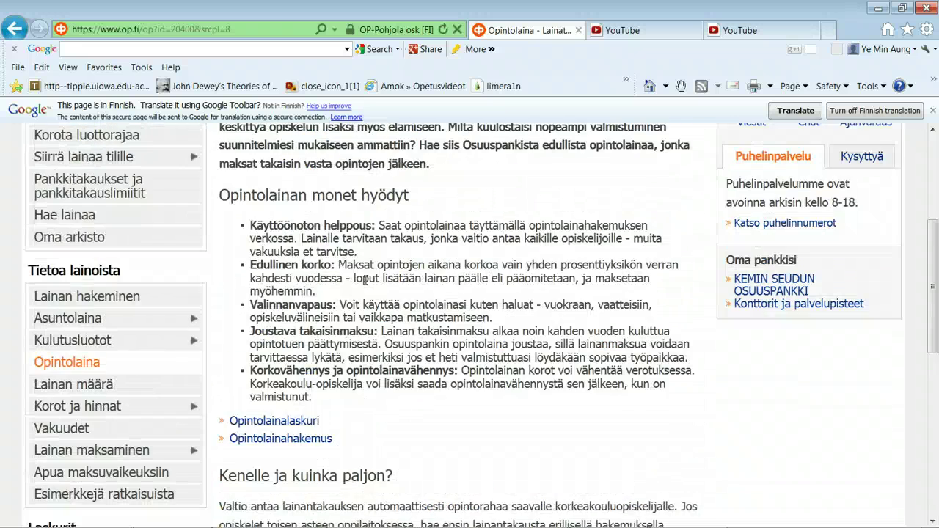
pyautogui.scroll(5, 364, 279)
pyautogui.scroll(-2, 365, 282)
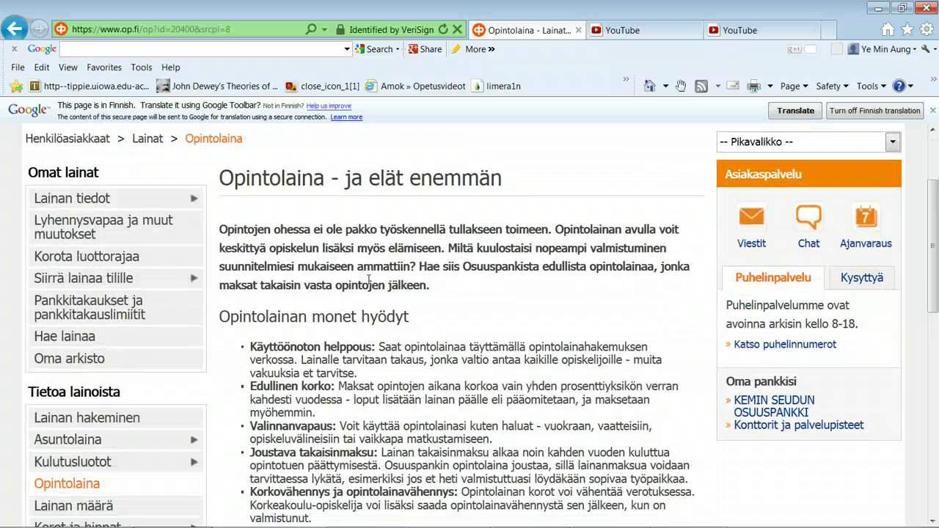
pyautogui.scroll(-3, 368, 280)
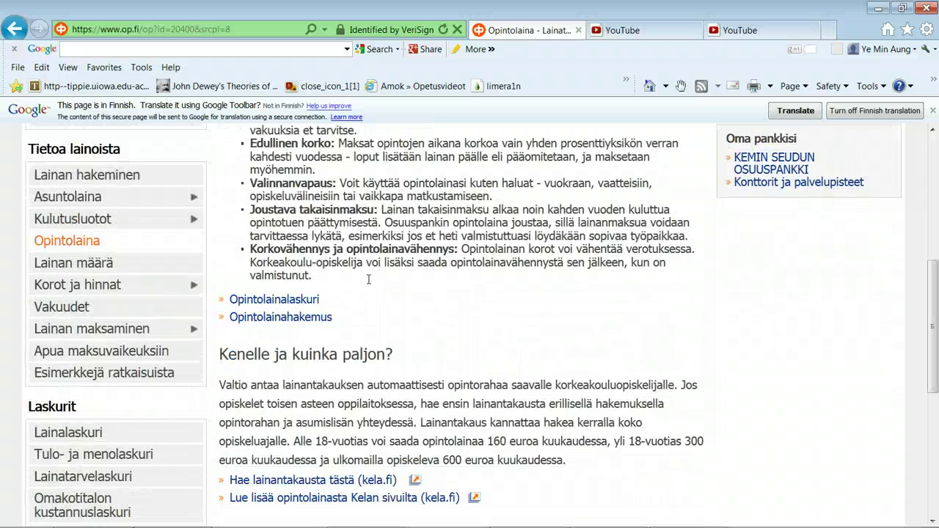
pyautogui.scroll(-3, 369, 282)
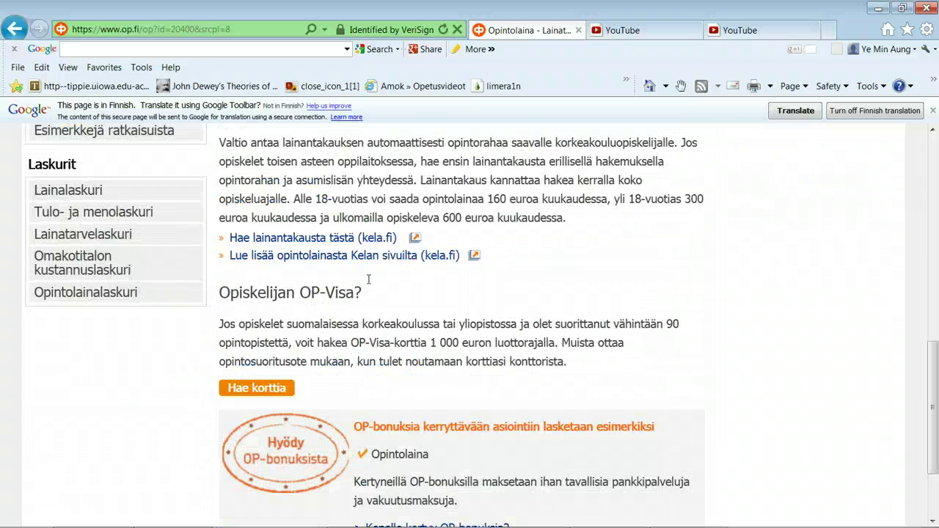
pyautogui.scroll(-3, 368, 279)
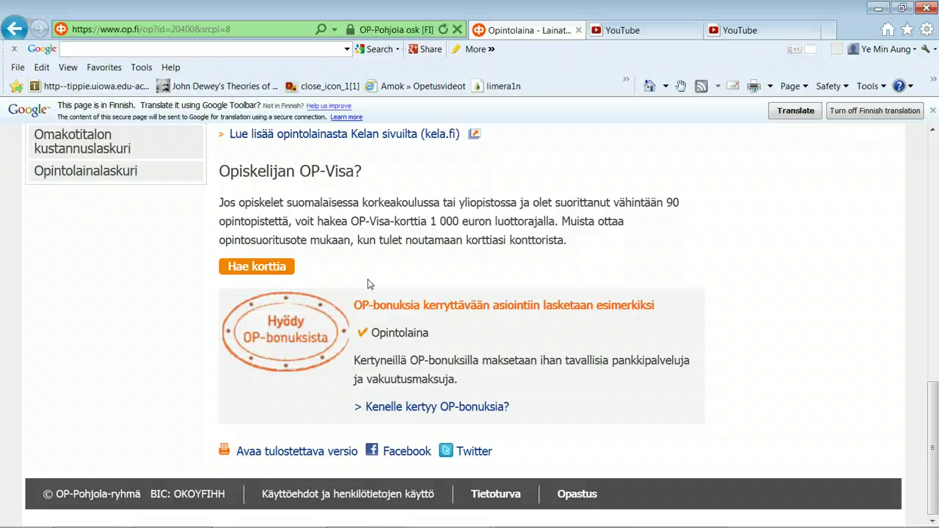
# Open the Hae lainaa page for loan applications under Omat lainat.
pyautogui.scroll(4, 369, 281)
pyautogui.scroll(8, 368, 280)
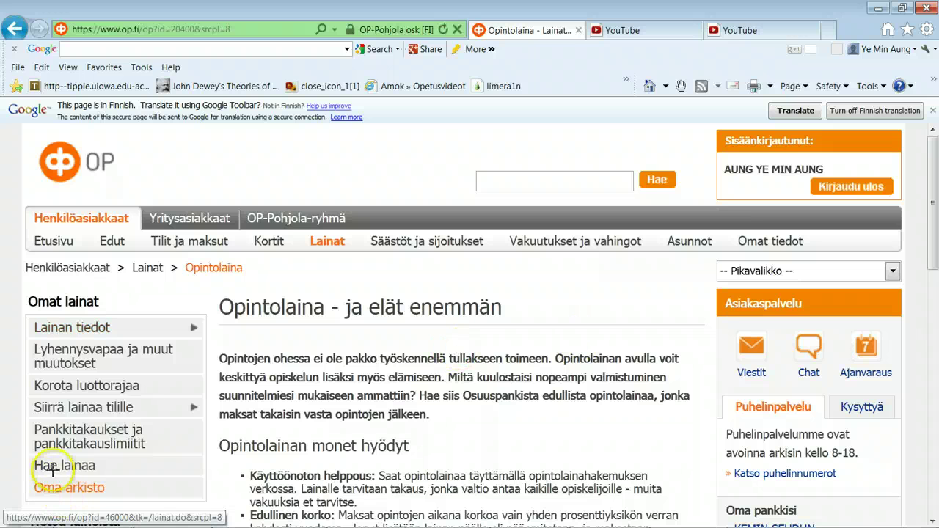
pyautogui.click(103, 475)
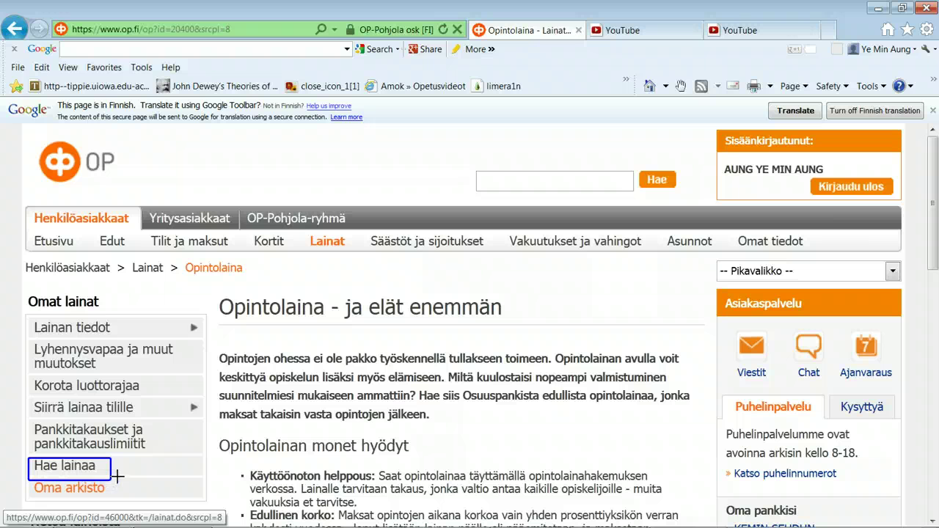
pyautogui.click(75, 468)
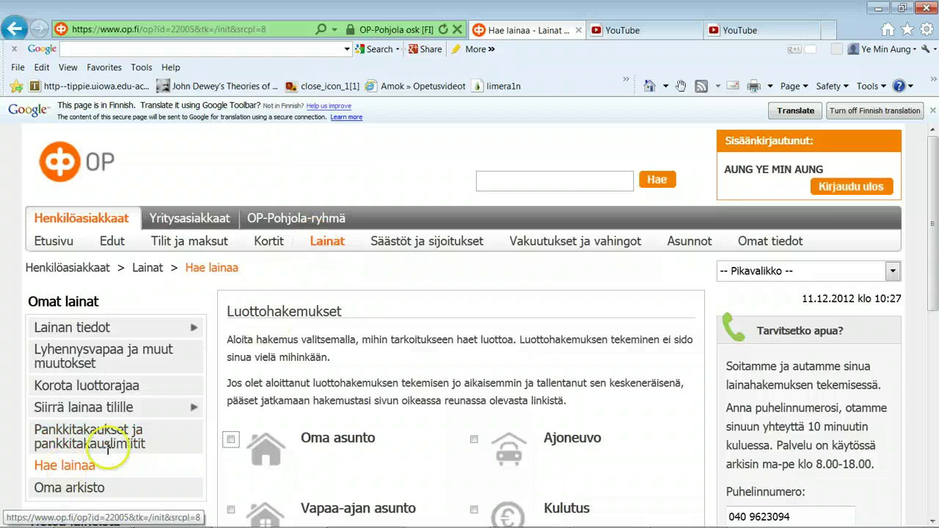
pyautogui.moveTo(268, 159)
pyautogui.mouseDown()
pyautogui.moveTo(318, 226)
pyautogui.moveTo(287, 193)
pyautogui.moveTo(346, 256)
pyautogui.moveTo(364, 262)
pyautogui.mouseUp()
pyautogui.moveTo(393, 169); pyautogui.dragTo(333, 224)
pyautogui.click(99, 362)
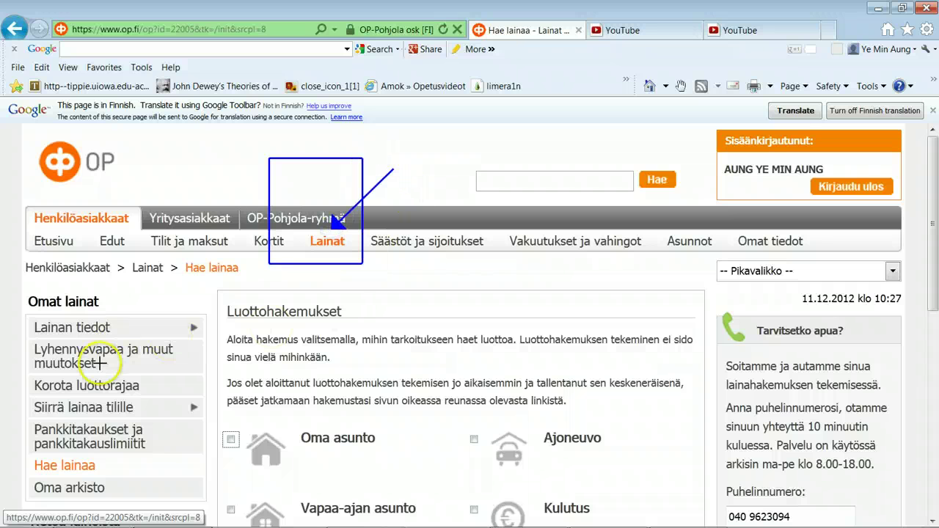
pyautogui.moveTo(104, 467)
pyautogui.mouseDown()
pyautogui.moveTo(212, 467)
pyautogui.moveTo(103, 467)
pyautogui.mouseUp()
pyautogui.click(198, 465)
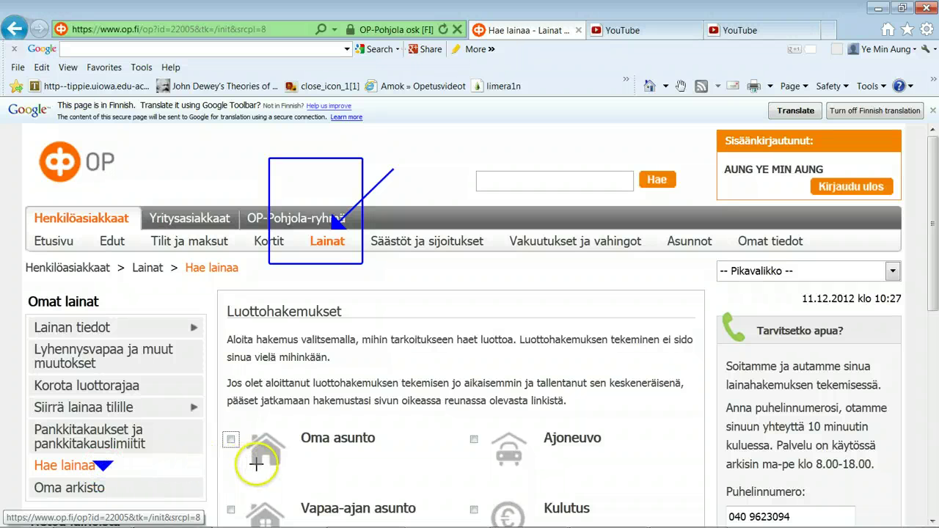
pyautogui.moveTo(257, 465); pyautogui.dragTo(105, 465)
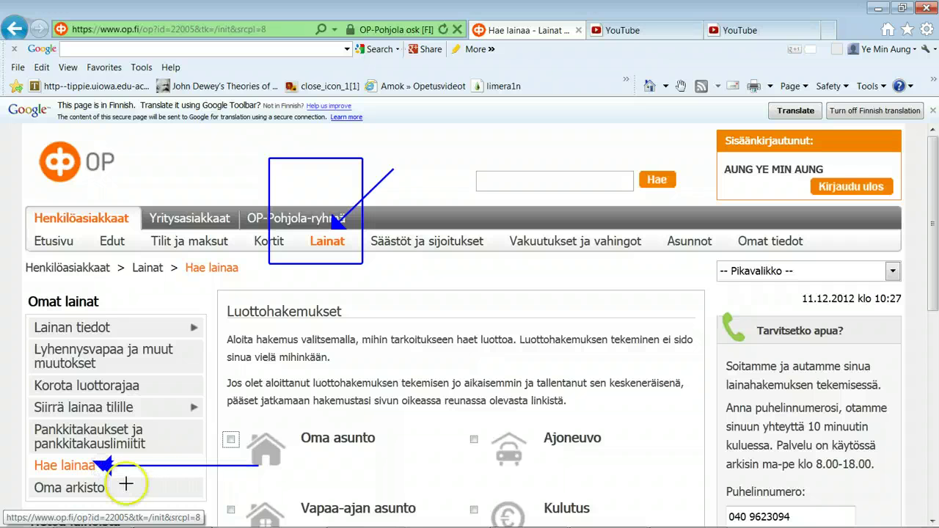
pyautogui.click(728, 366)
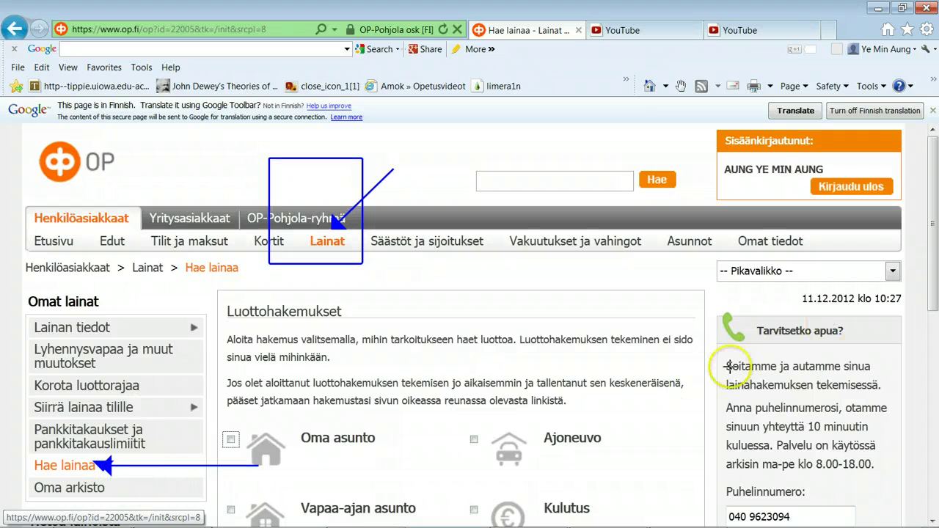
# Choose Opinnot as the purpose of the credit application and continue to the student loan application.
pyautogui.moveTo(930, 267); pyautogui.dragTo(936, 332)
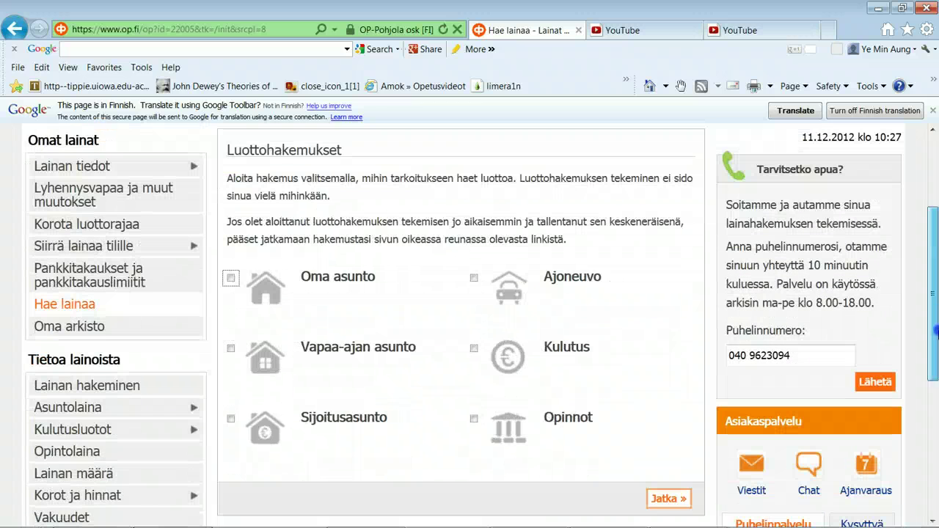
pyautogui.click(474, 418)
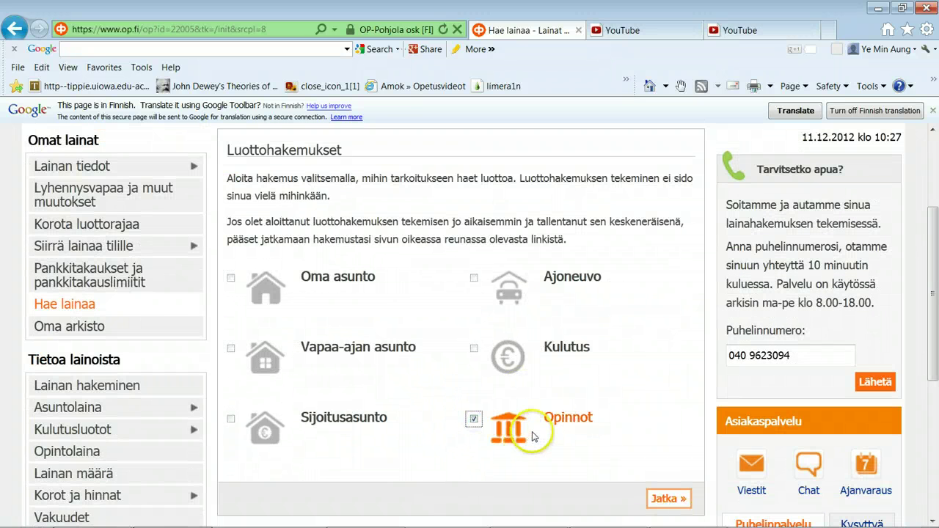
pyautogui.click(669, 501)
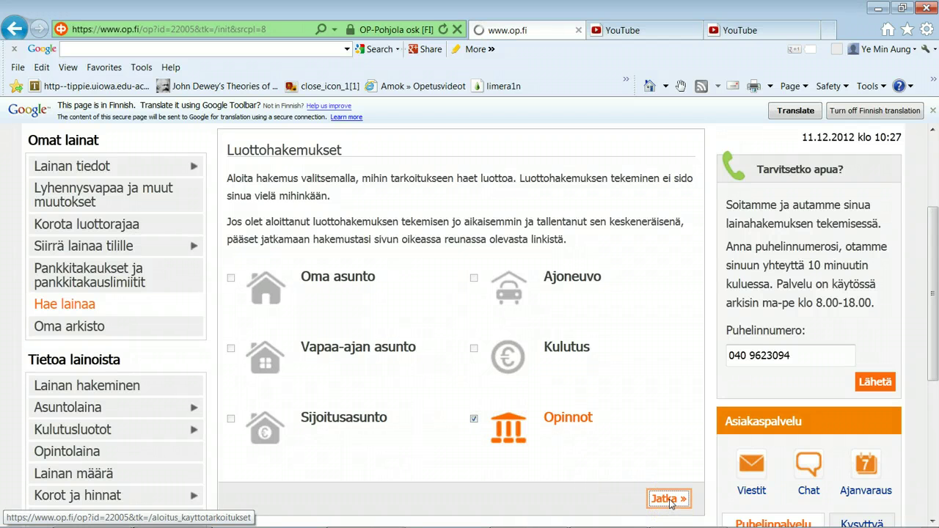
pyautogui.click(667, 502)
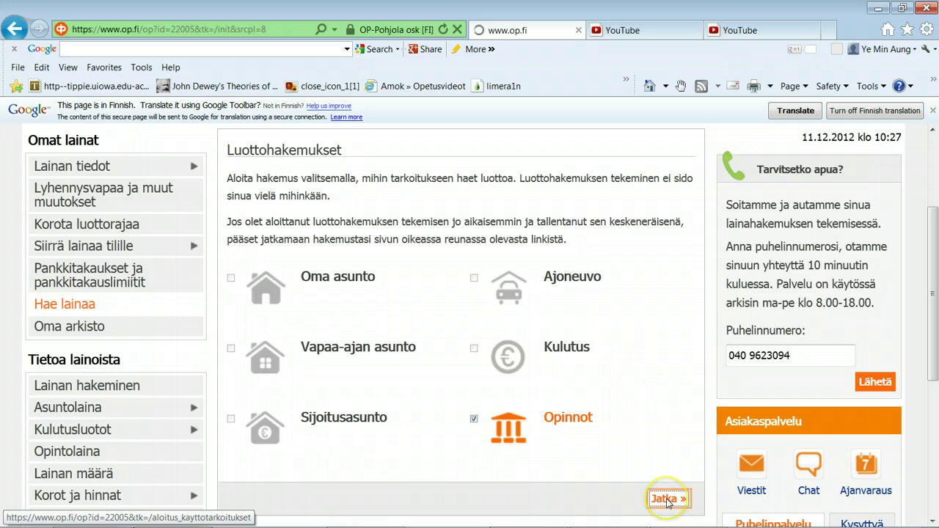
pyautogui.click(461, 452)
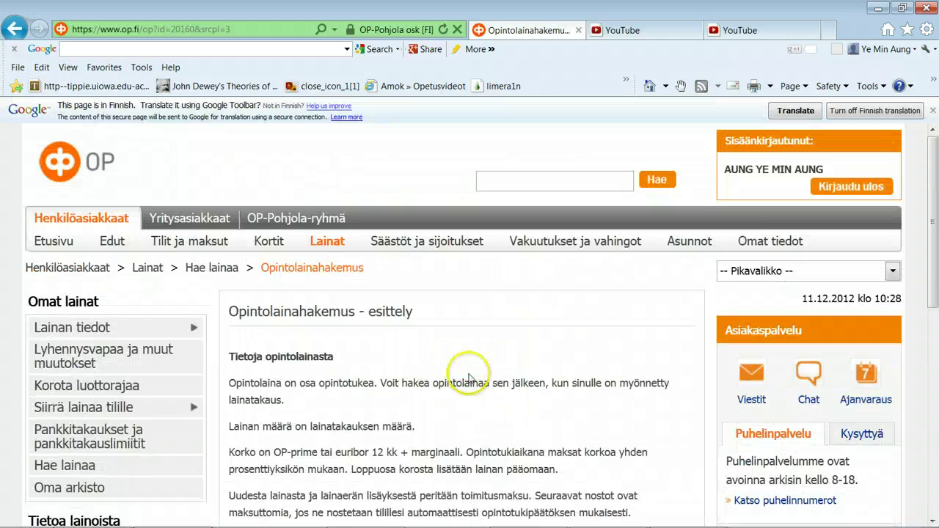
# Review the Opintolainahakemus introduction, including the loan terms and application stages, and continue to the first page of the form.
pyautogui.scroll(-3, 468, 370)
pyautogui.scroll(-5, 470, 374)
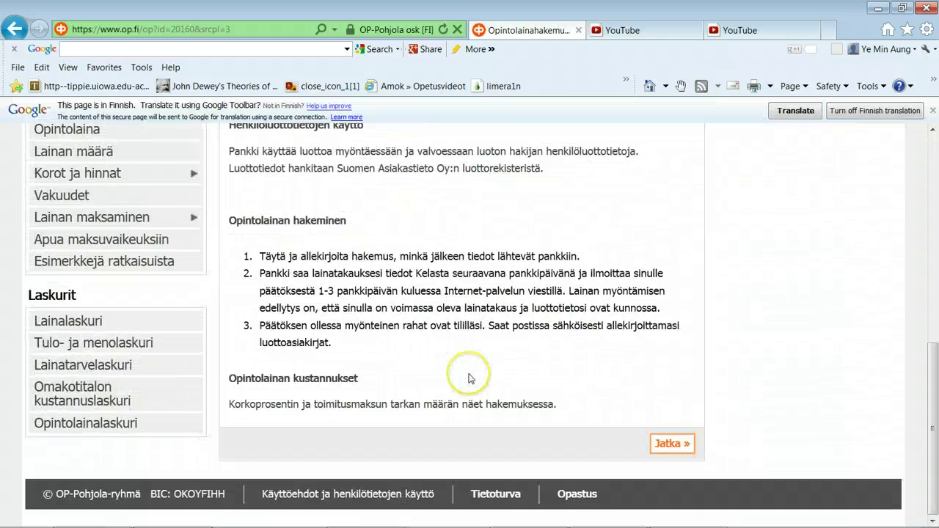
pyautogui.scroll(5, 470, 377)
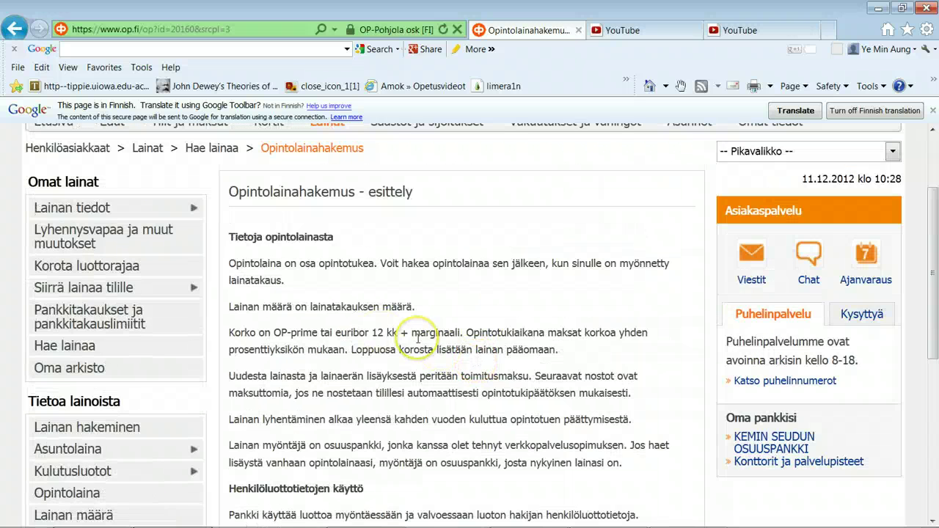
pyautogui.scroll(-2, 432, 334)
pyautogui.scroll(-4, 423, 336)
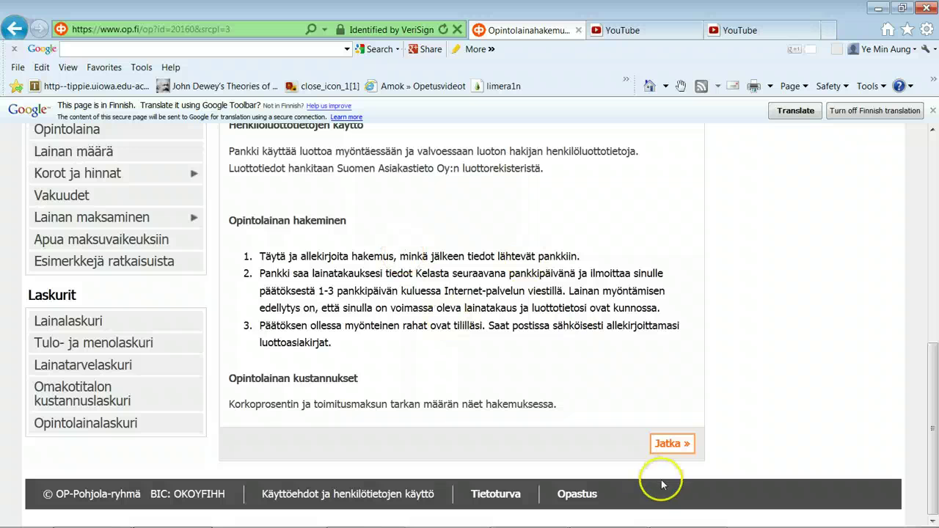
pyautogui.click(668, 444)
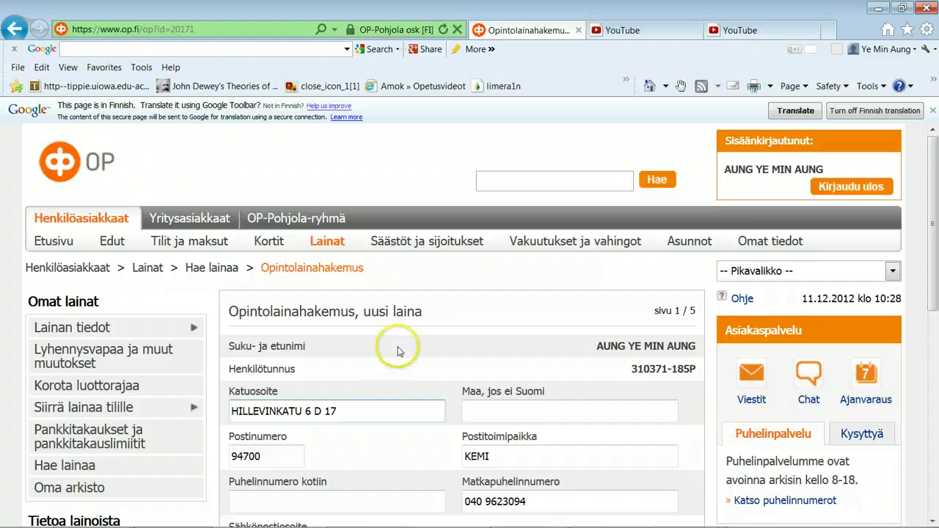
# Check the prefilled street address and mobile number on the first page of the student loan application.
pyautogui.scroll(-3, 398, 342)
pyautogui.moveTo(337, 229); pyautogui.dragTo(221, 231)
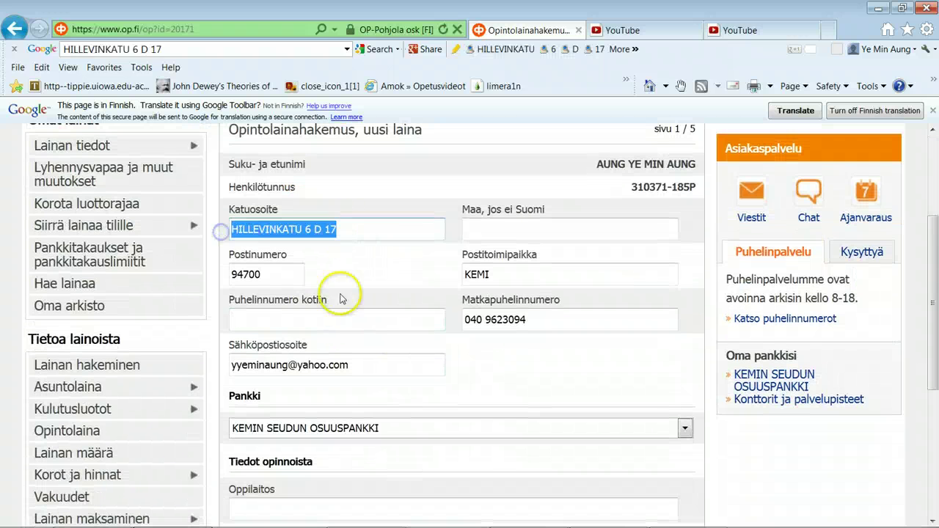
pyautogui.moveTo(559, 315); pyautogui.dragTo(459, 320)
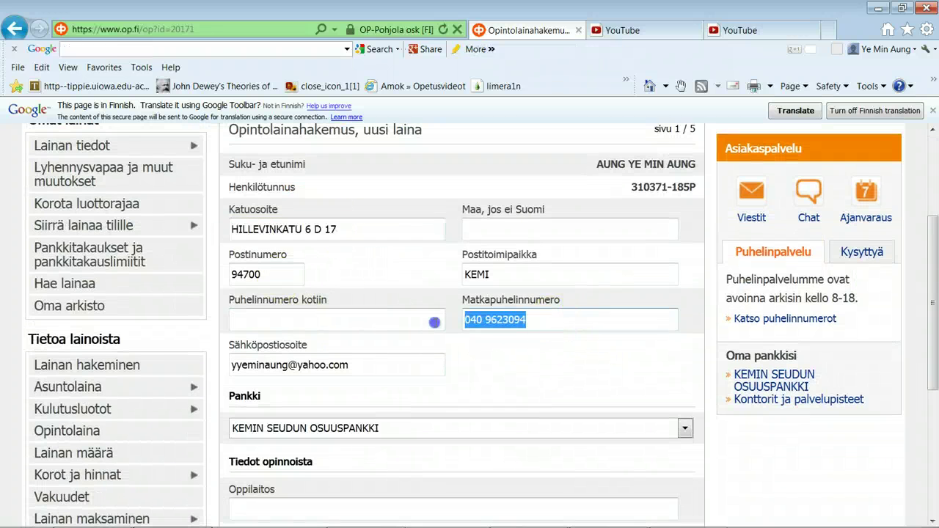
pyautogui.click(449, 387)
# Fill in the study details with Oppilaitos Lapin ammattiopisto, Aloitusaika 12.08.2012 and an estimated graduation date, and continue to page 2.
pyautogui.scroll(-2, 511, 389)
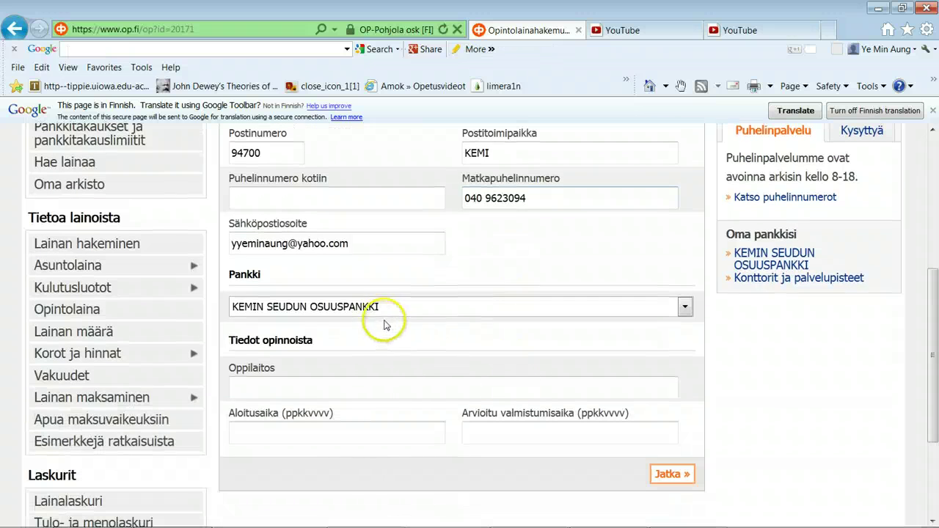
pyautogui.click(294, 379)
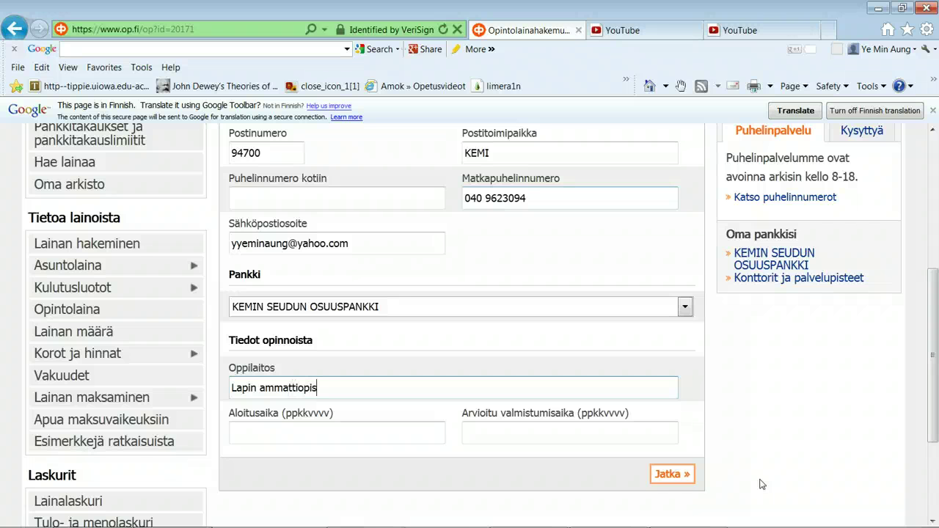
pyautogui.click(364, 428)
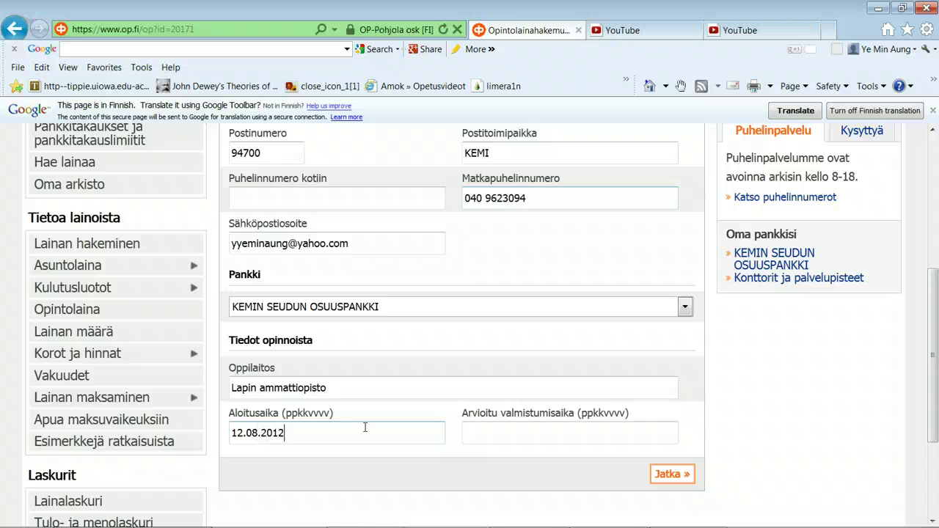
pyautogui.click(533, 435)
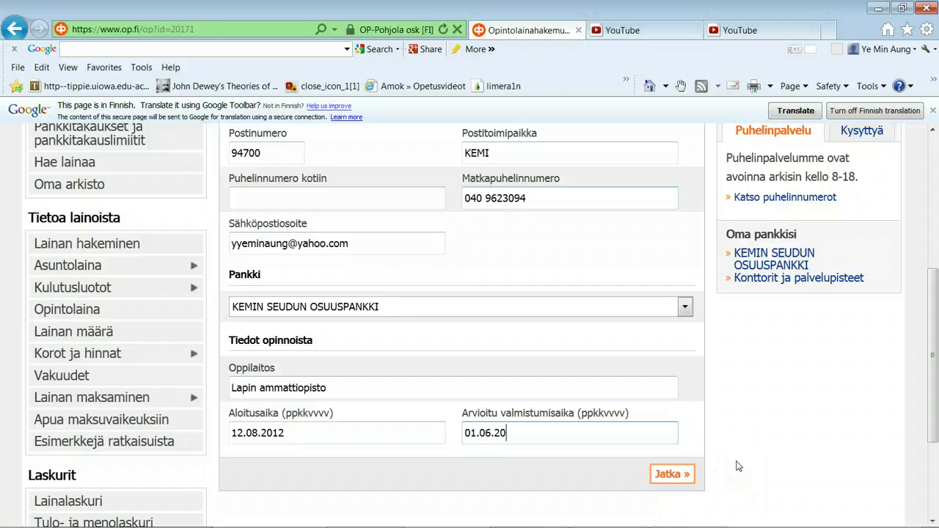
pyautogui.click(664, 474)
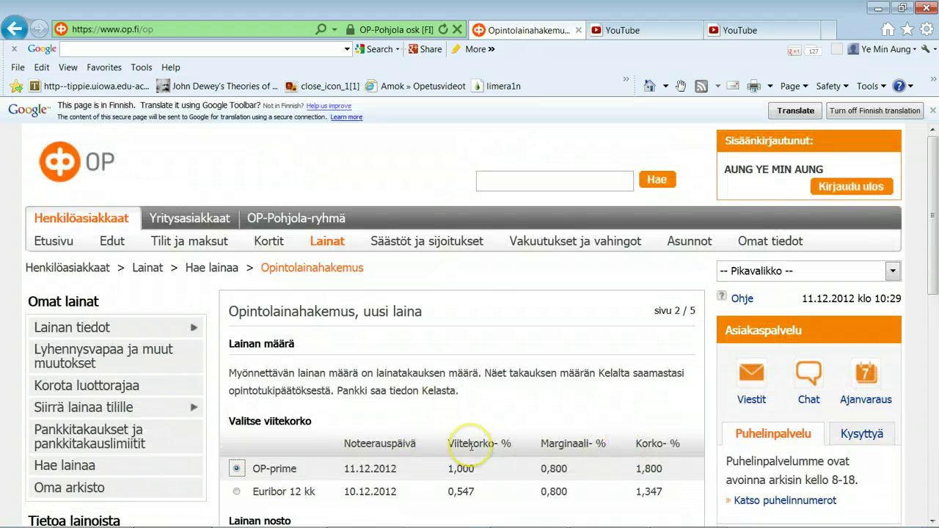
# Select OP-prime as the reference rate for the new student loan.
pyautogui.scroll(-3, 469, 447)
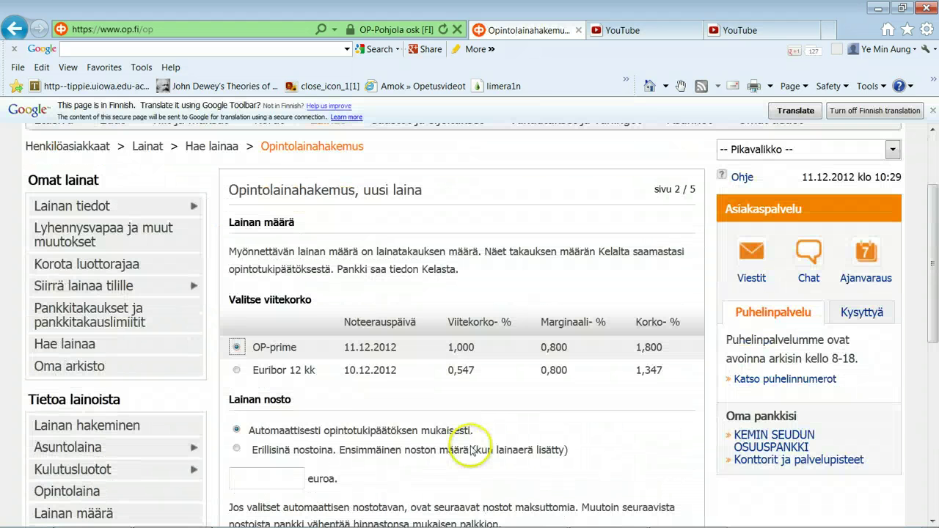
pyautogui.click(237, 347)
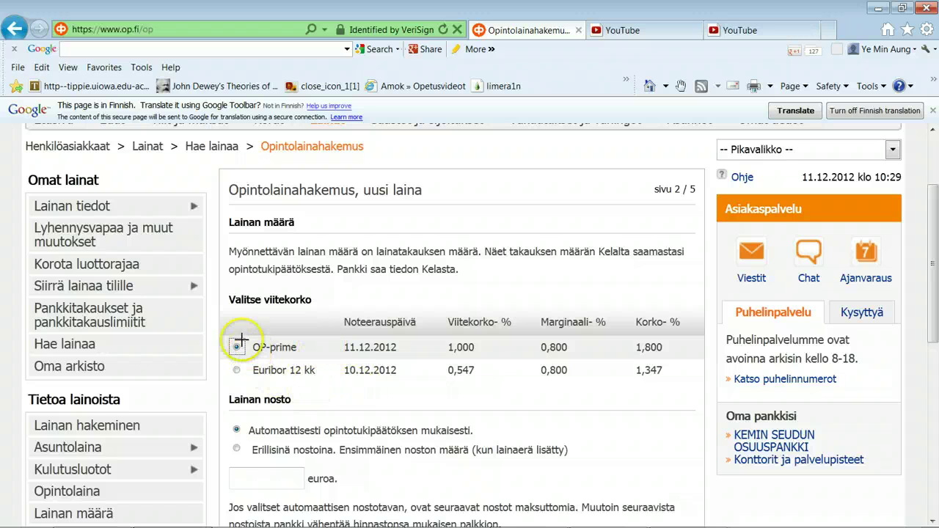
pyautogui.moveTo(231, 334)
pyautogui.mouseDown()
pyautogui.moveTo(236, 344)
pyautogui.moveTo(672, 356)
pyautogui.mouseUp()
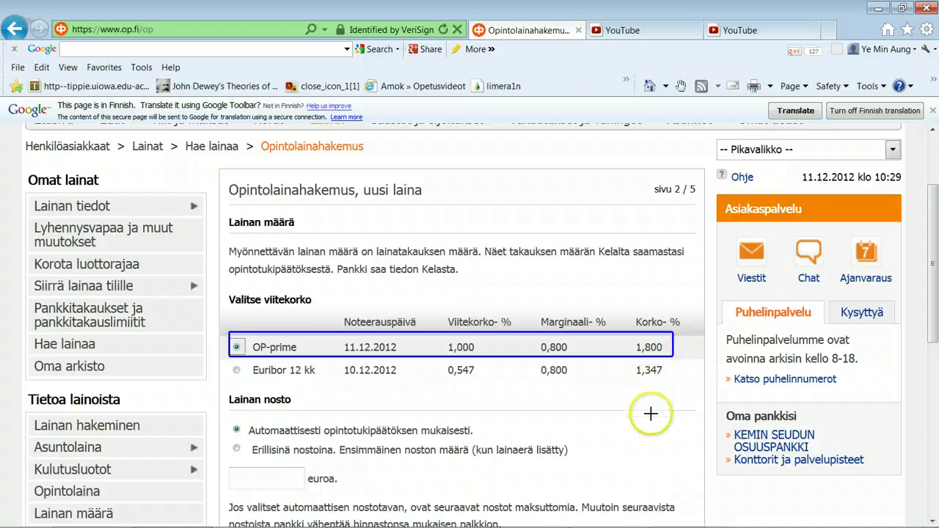
pyautogui.moveTo(225, 359)
pyautogui.mouseDown()
pyautogui.moveTo(268, 380)
pyautogui.moveTo(674, 381)
pyautogui.mouseUp()
pyautogui.moveTo(572, 369)
pyautogui.mouseDown()
pyautogui.moveTo(591, 384)
pyautogui.moveTo(680, 382)
pyautogui.mouseUp()
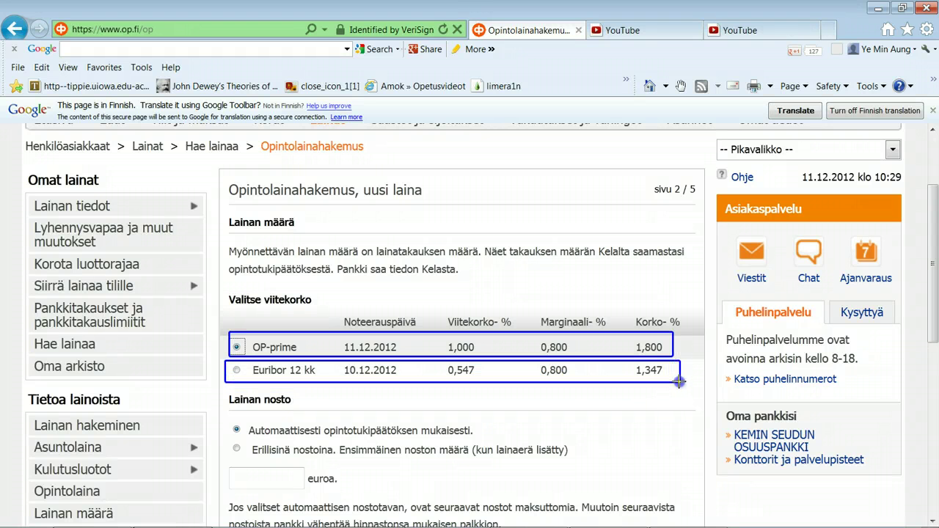
pyautogui.moveTo(679, 381); pyautogui.dragTo(680, 380)
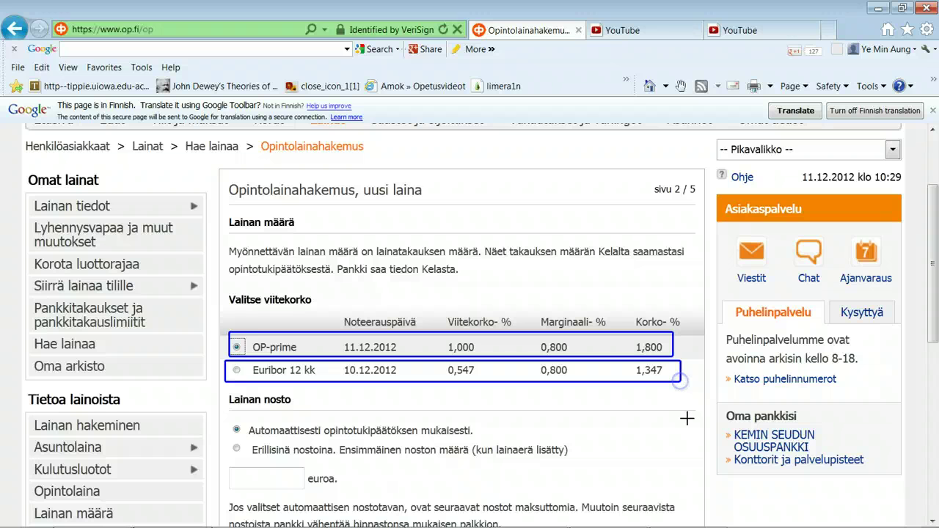
pyautogui.click(419, 391)
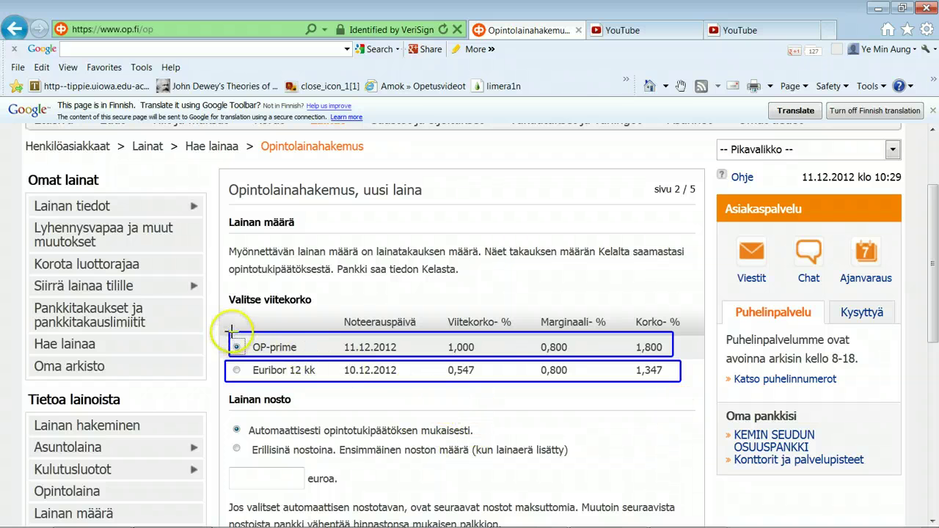
pyautogui.moveTo(231, 332)
pyautogui.mouseDown()
pyautogui.moveTo(337, 359)
pyautogui.moveTo(677, 357)
pyautogui.mouseUp()
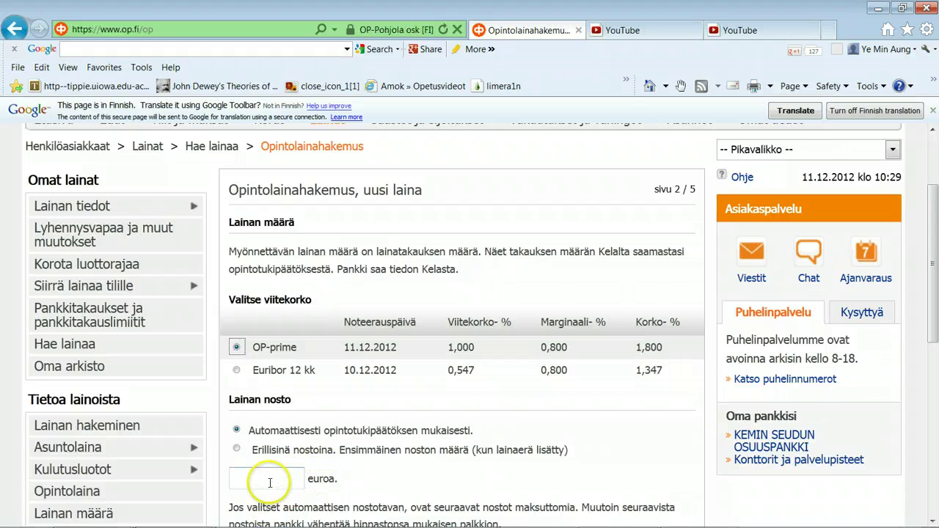
# Set Lainan nosto to Automaattisesti opintotukipäätöksen mukaisesti and check the remaining sections of page 2 of the student loan application.
pyautogui.click(268, 481)
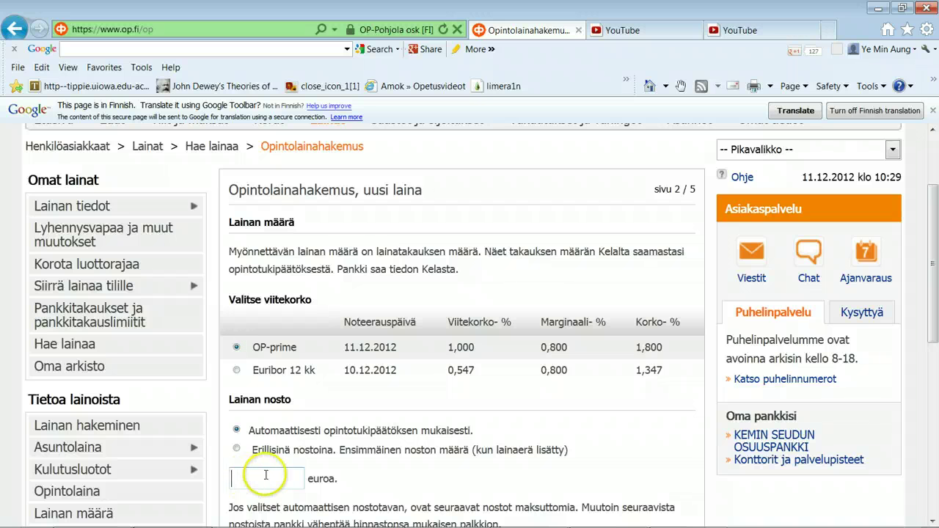
pyautogui.click(236, 432)
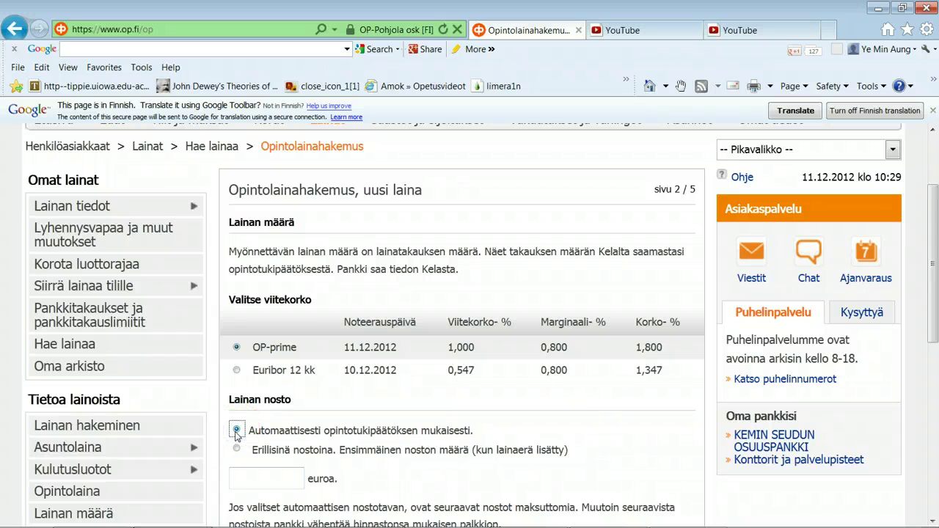
pyautogui.click(238, 433)
pyautogui.moveTo(935, 277); pyautogui.dragTo(936, 476)
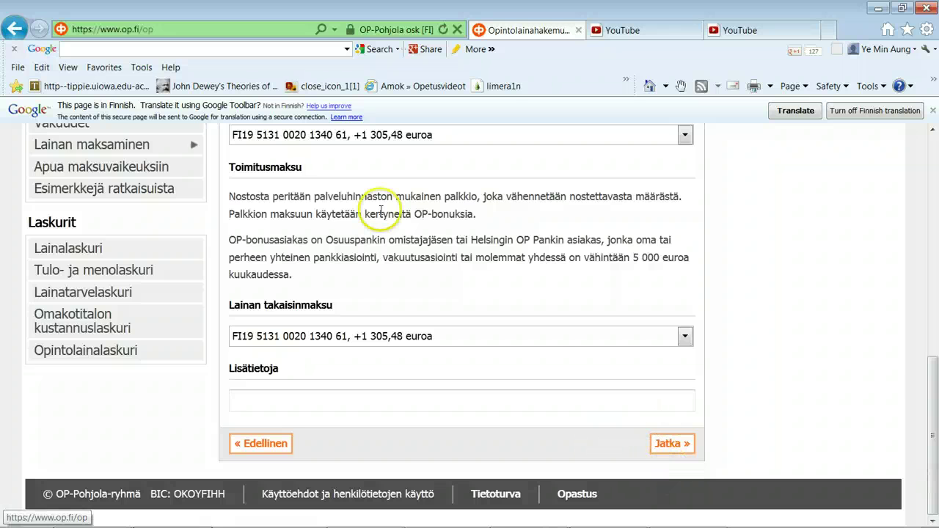
pyautogui.moveTo(937, 384); pyautogui.dragTo(935, 182)
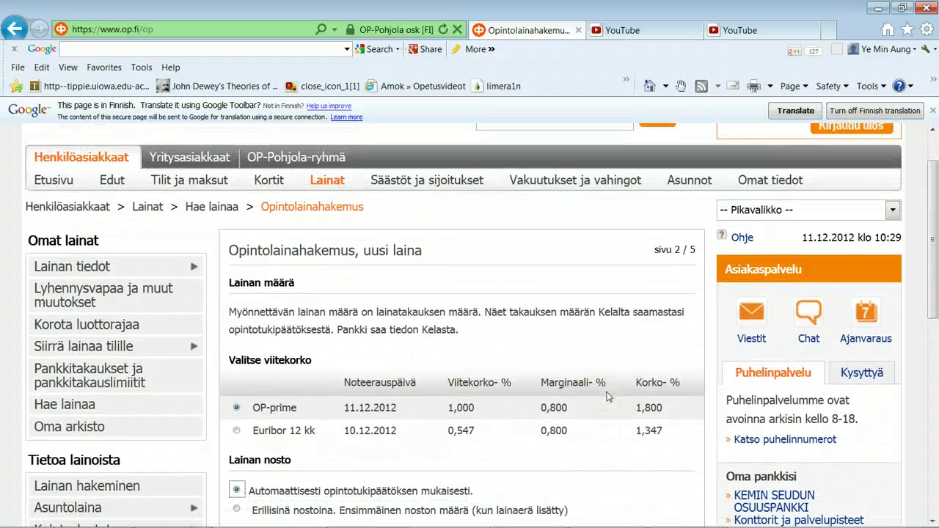